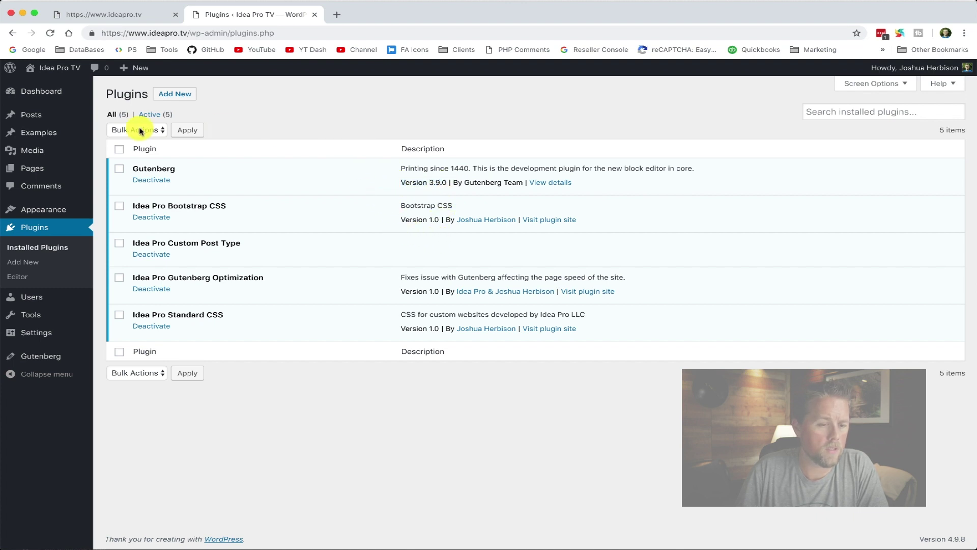
Step: Highlight the Gutenberg 3.9.0 version line in the installed plugins list
triple_click(409, 186)
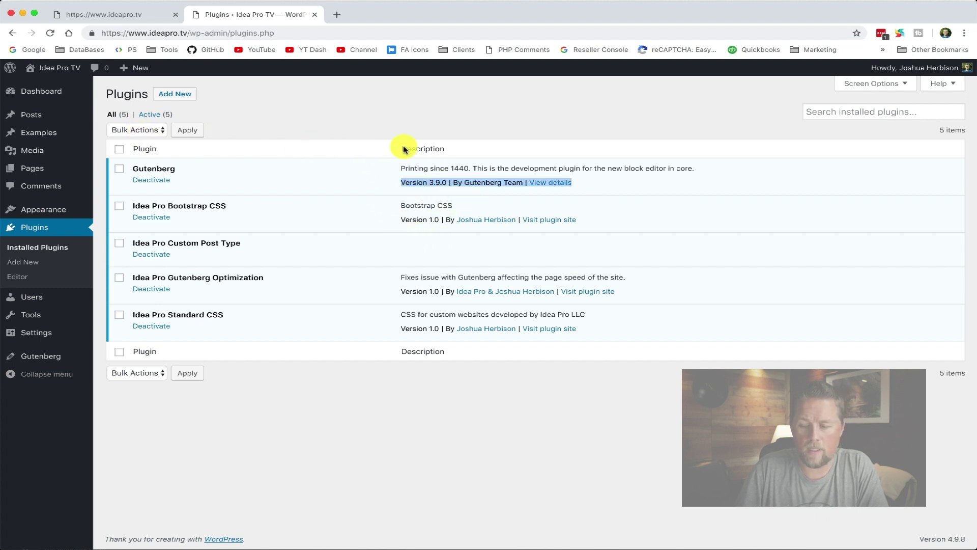
left_click(336, 99)
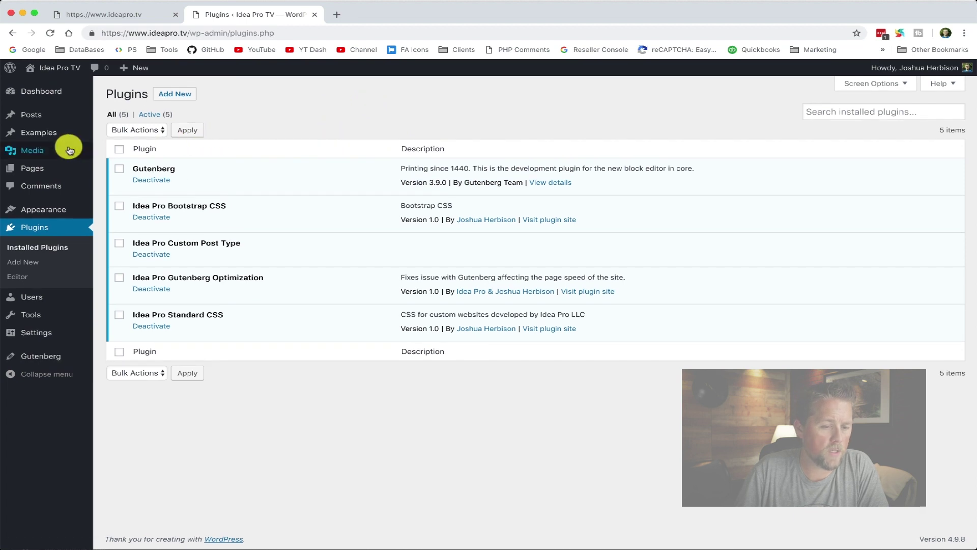
Step: Create and publish a new page titled 'Contact us'
left_click(31, 169)
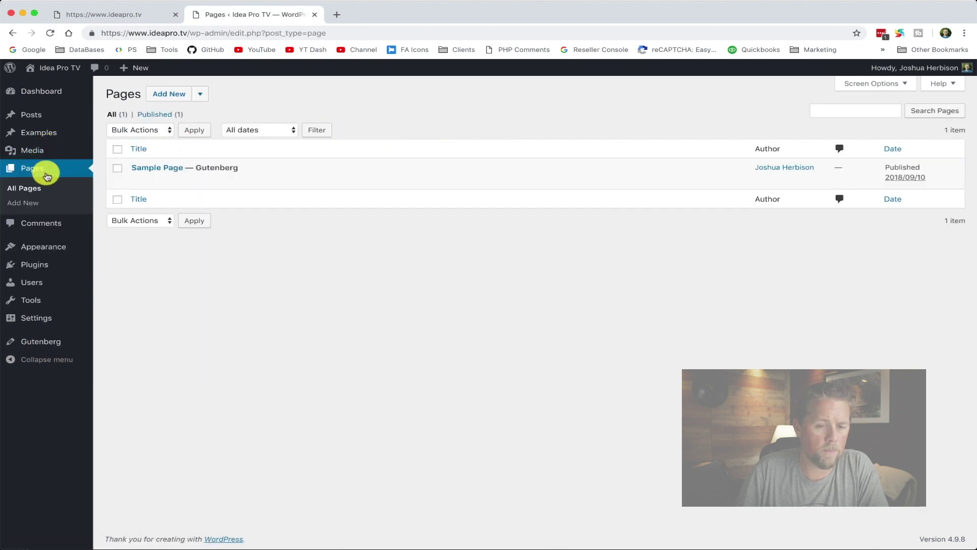
left_click(181, 96)
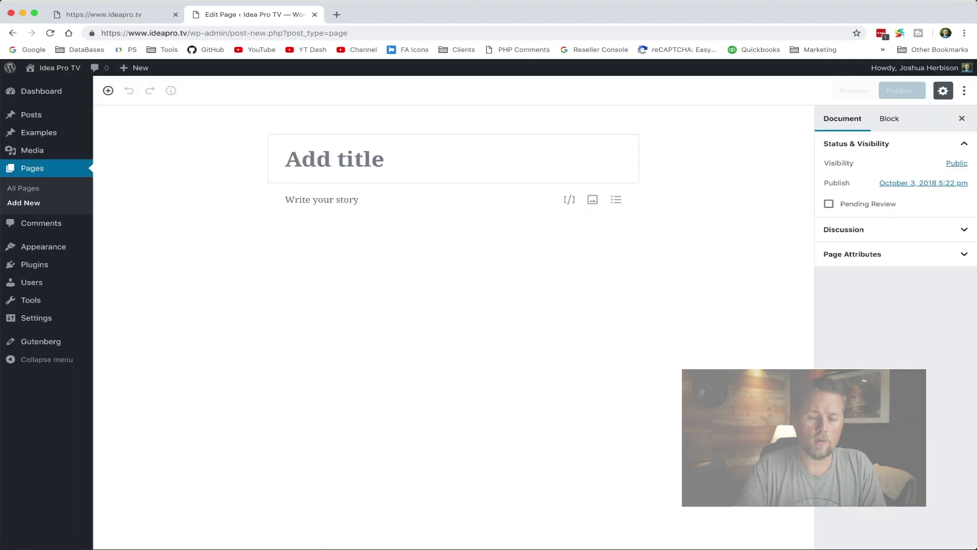
type("Contact us")
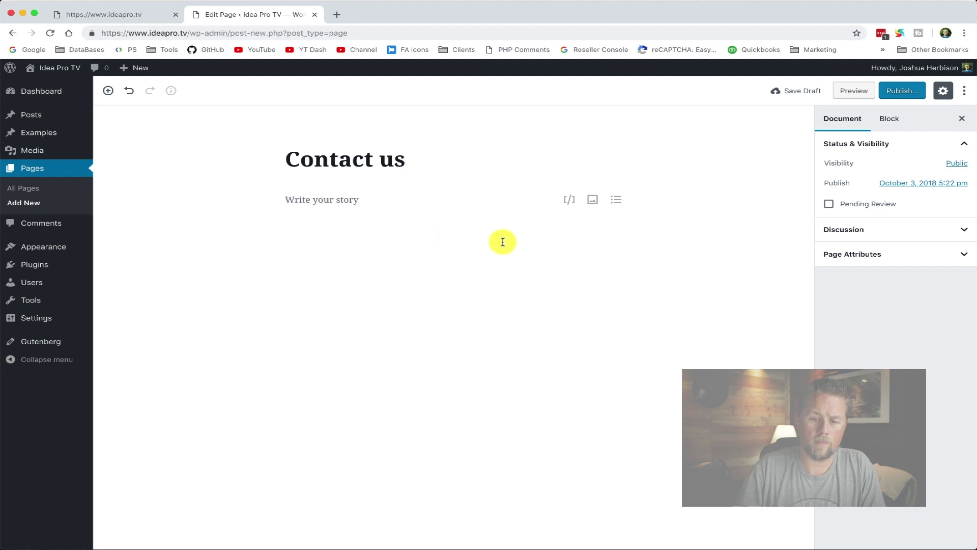
left_click(901, 92)
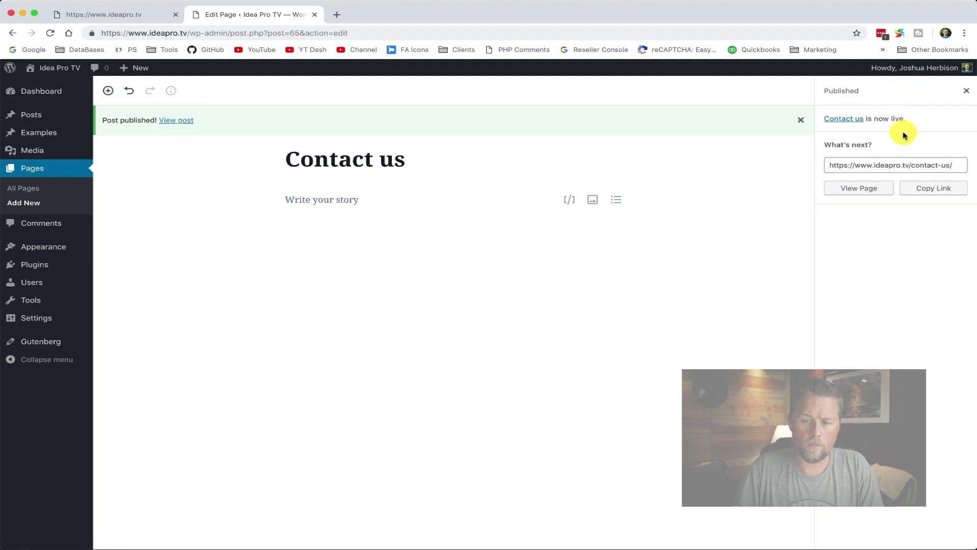
left_click(929, 165)
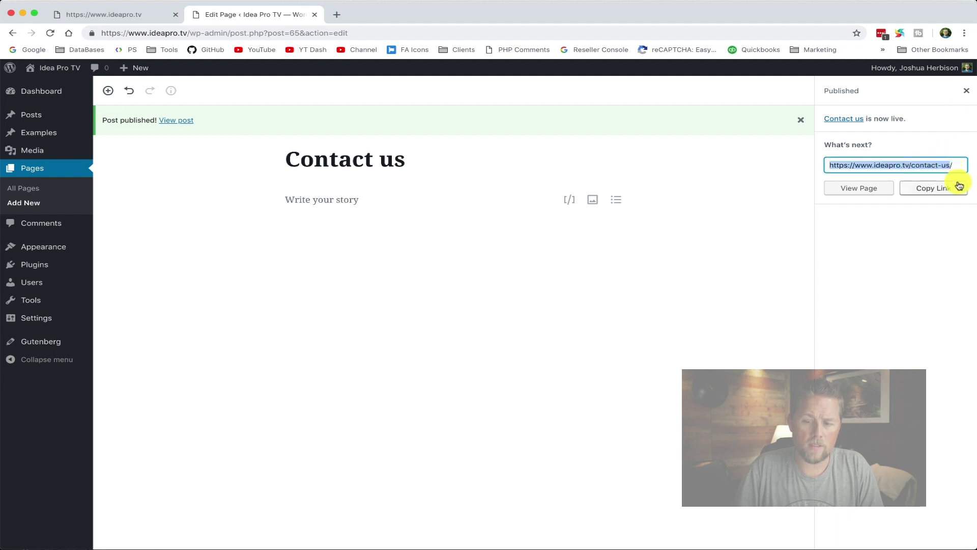
left_click(967, 90)
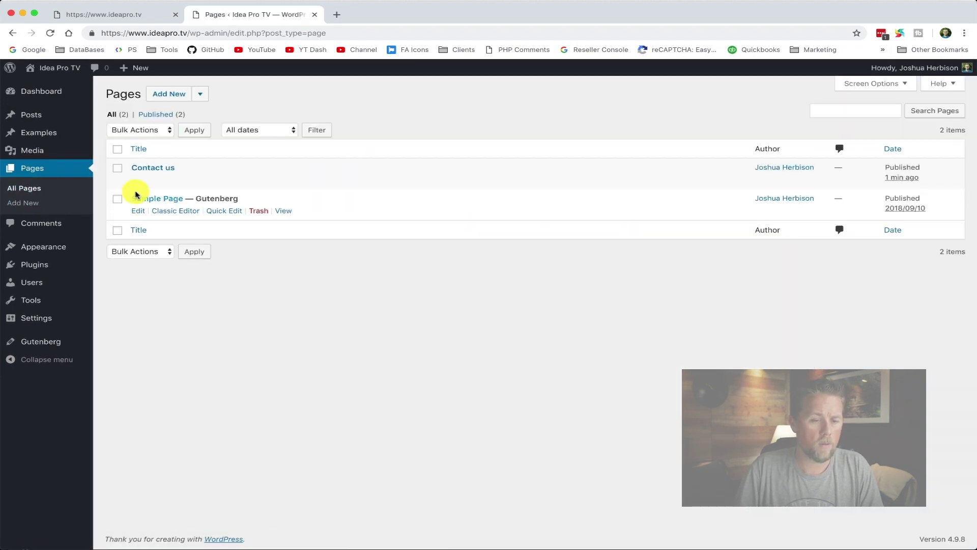
Step: Reopen the Contact us page in the editor from the pages list
left_click(143, 197)
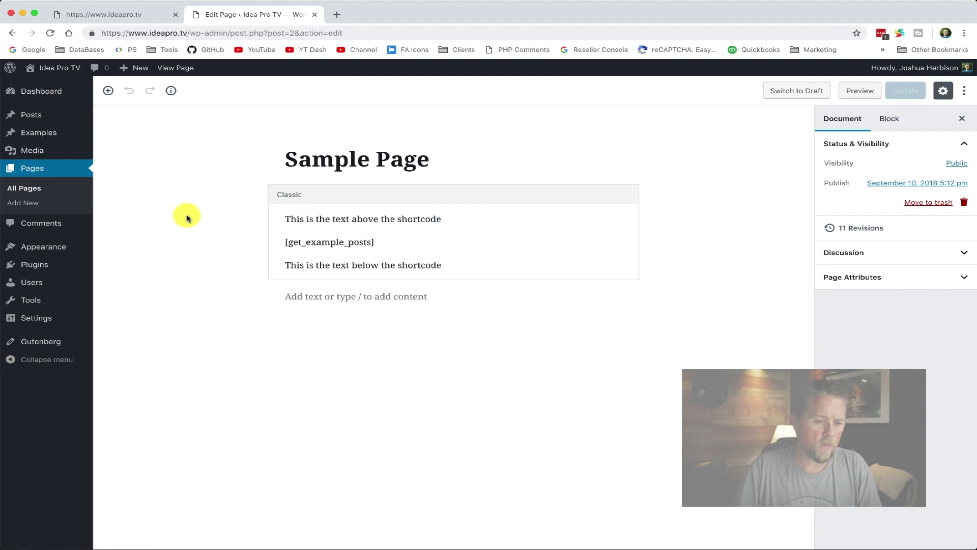
left_click(35, 170)
left_click(159, 167)
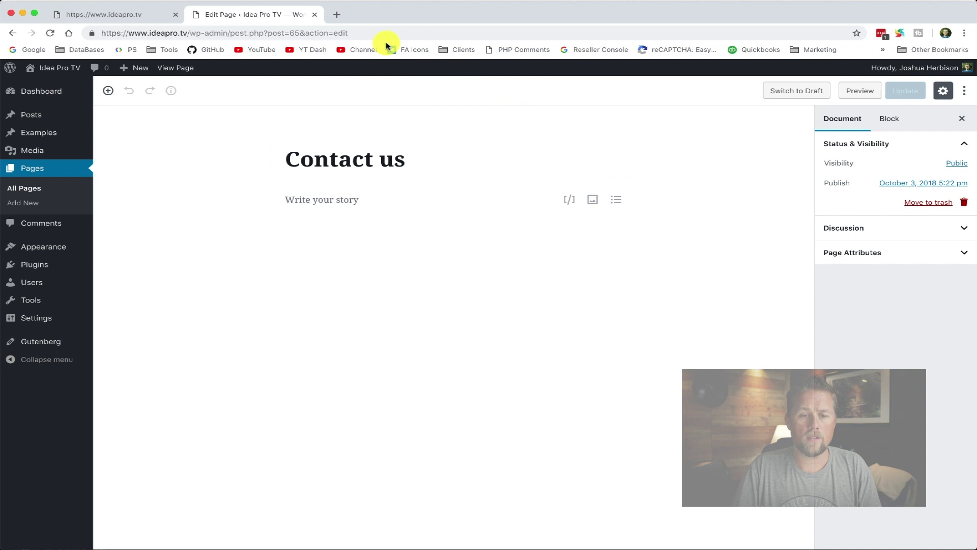
Step: View the live Contact us page at ideapro.tv/contact-us in a new tab
left_click(337, 16)
type("id")
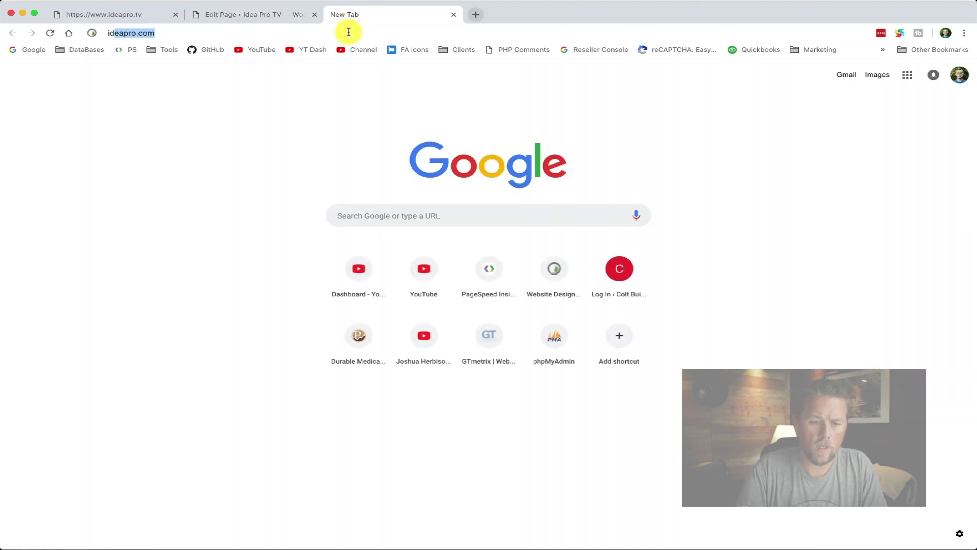
type("eapro.tv")
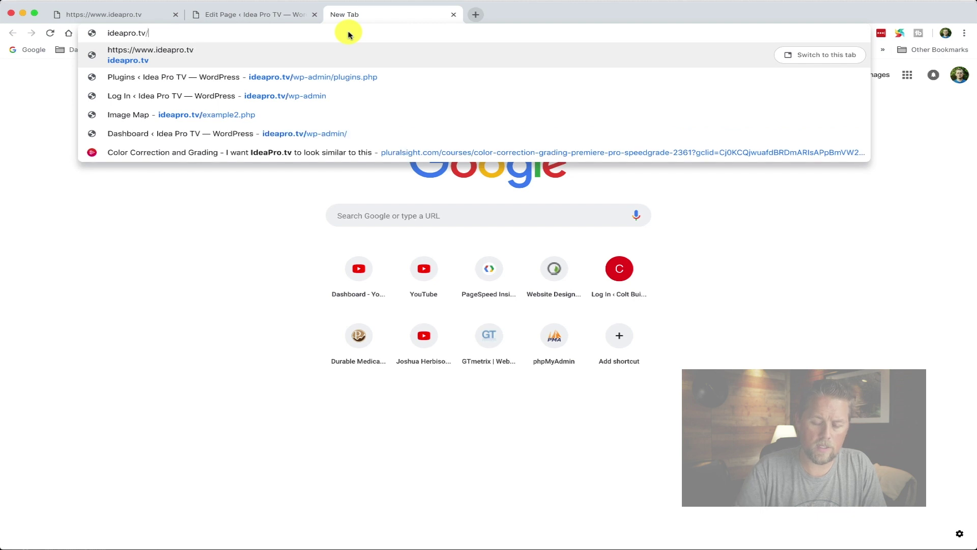
type("/contact-us")
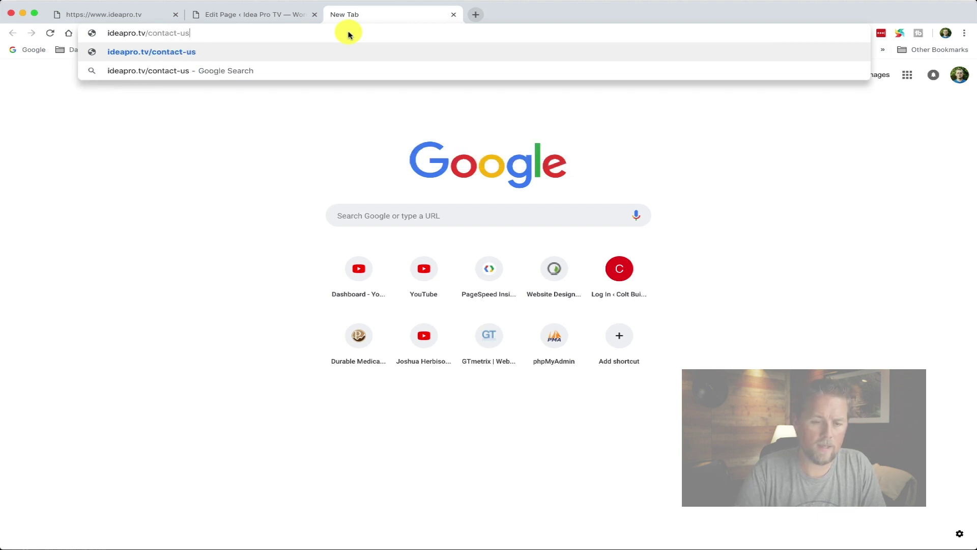
key("Return")
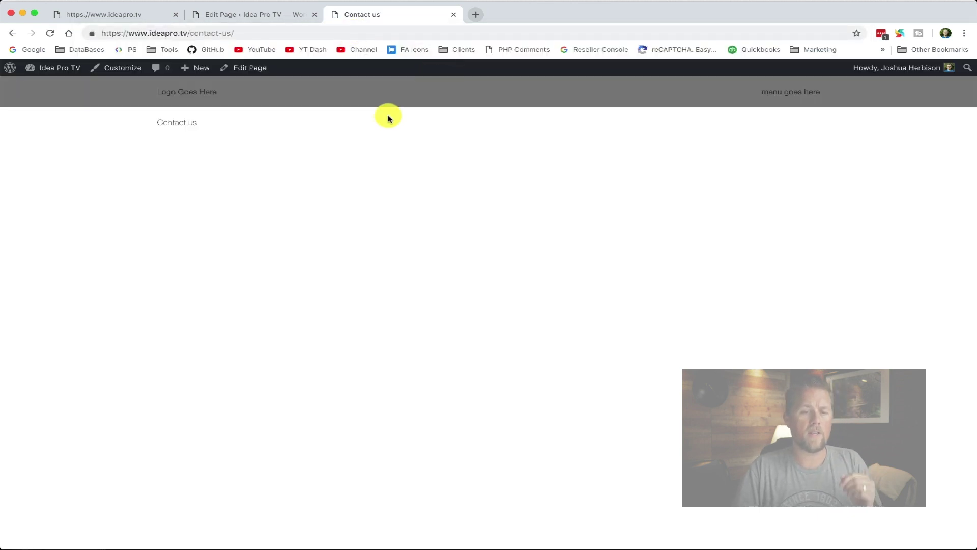
left_click_drag(152, 96, 342, 146)
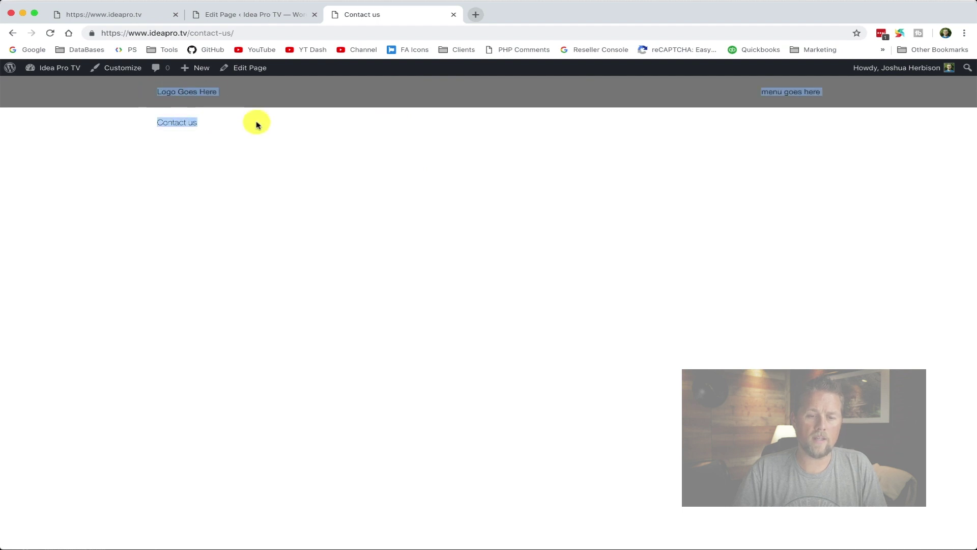
left_click(342, 146)
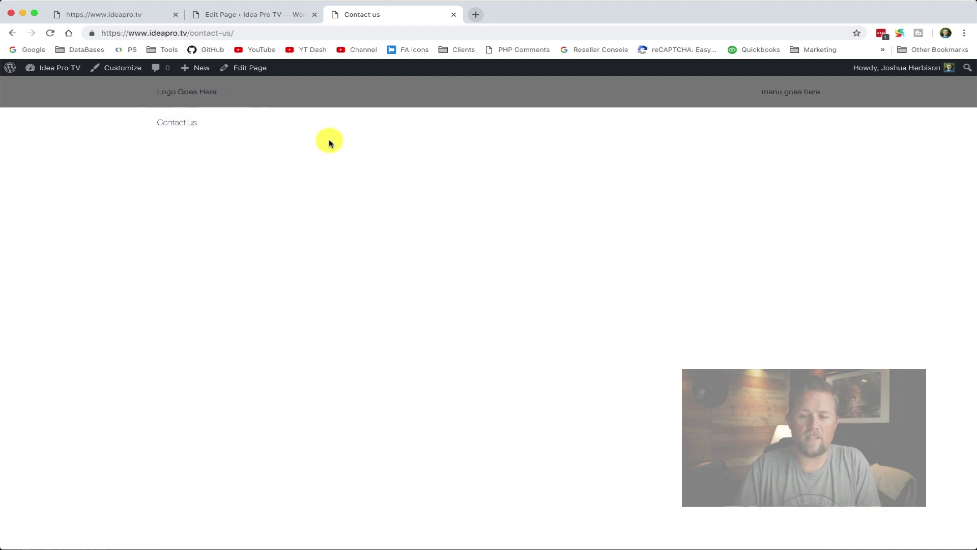
Step: Load the address without the hyphen, /contactus/, which returns Page not found
left_click(198, 33)
left_click(258, 14)
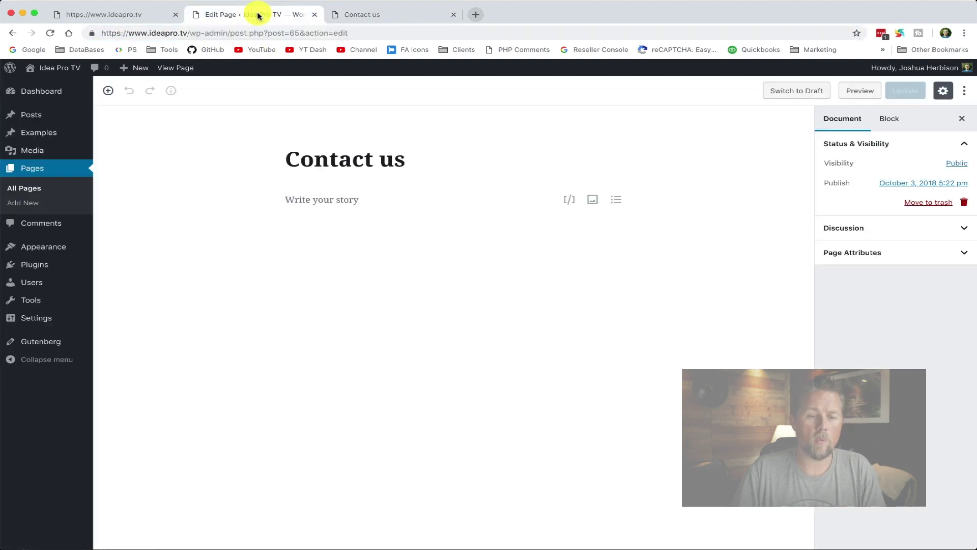
left_click(365, 15)
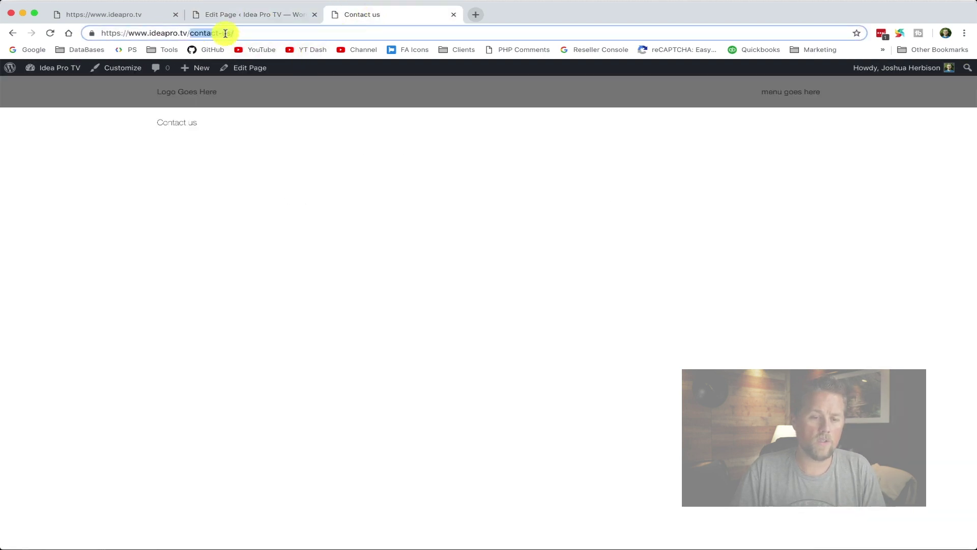
key("BackSpace")
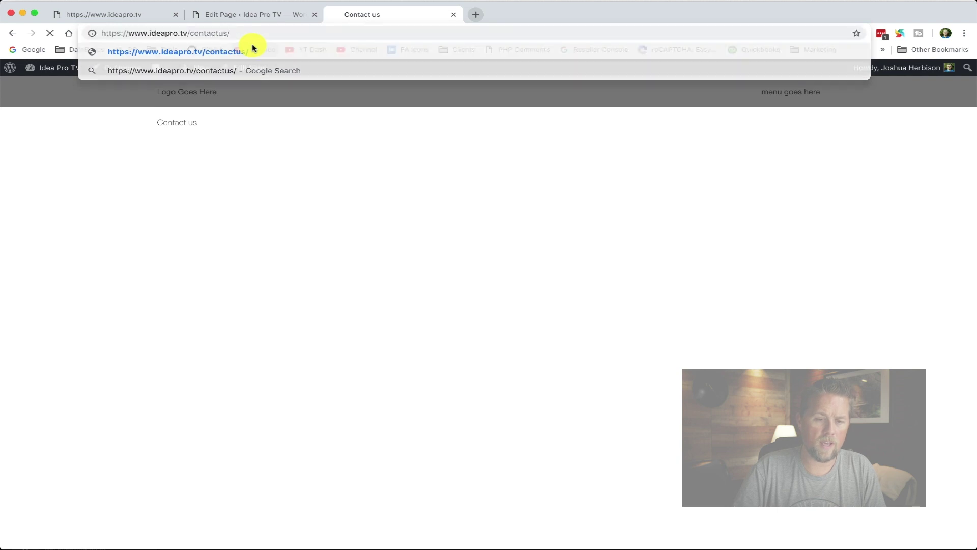
key("Return")
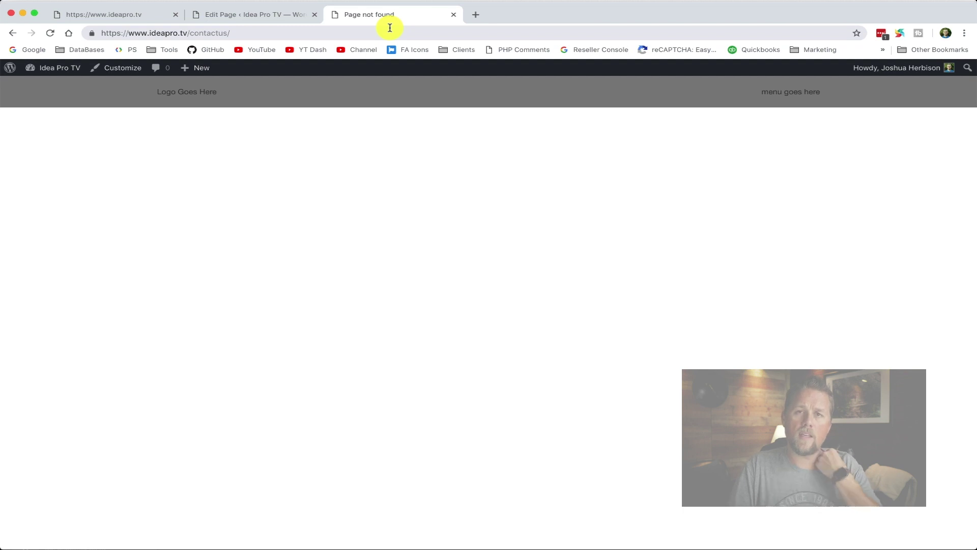
Step: Inspect the Contact us page's Discussion and Page Attributes settings for a slug field
left_click(270, 15)
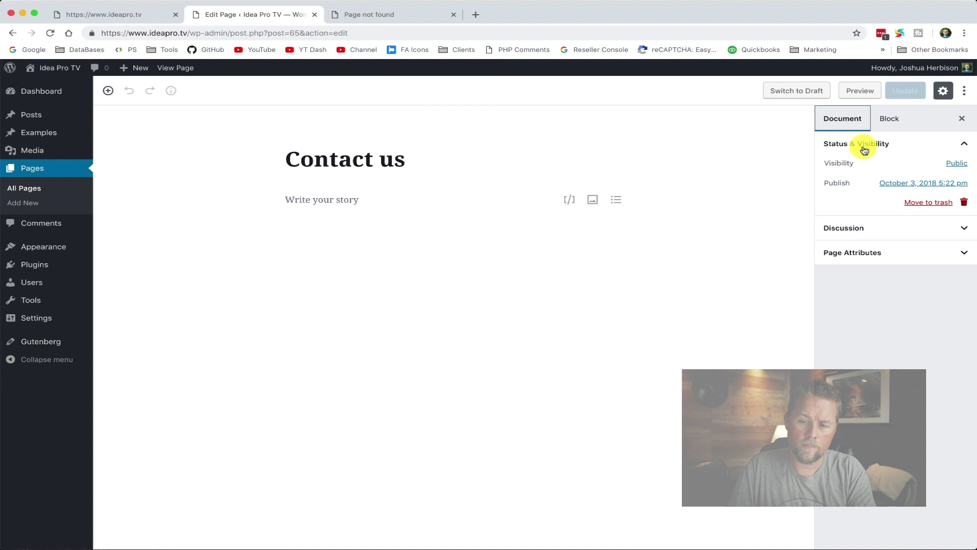
left_click(959, 230)
left_click(946, 273)
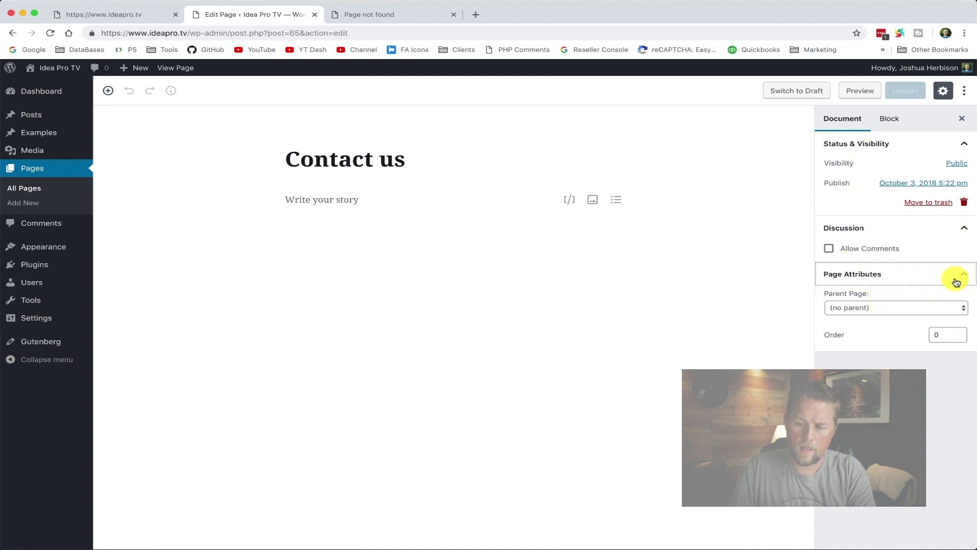
left_click(959, 277)
left_click(961, 275)
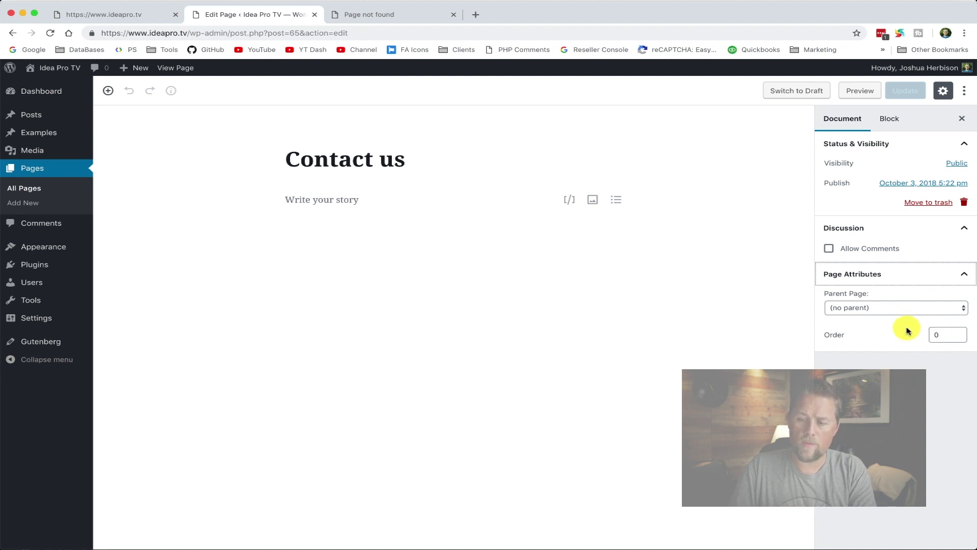
left_click(963, 230)
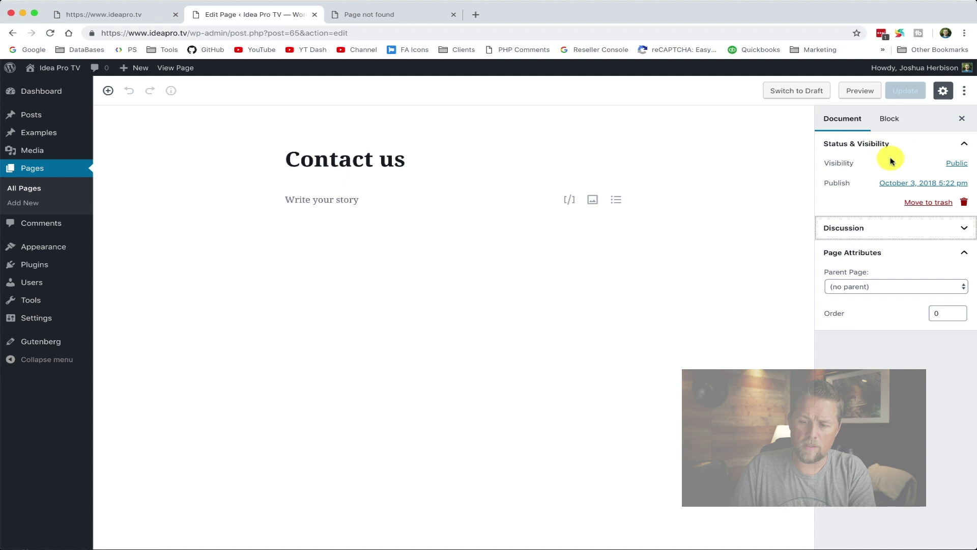
Step: Check the Block tab, settings sidebar and More options menu for the slug
left_click(898, 127)
left_click(851, 117)
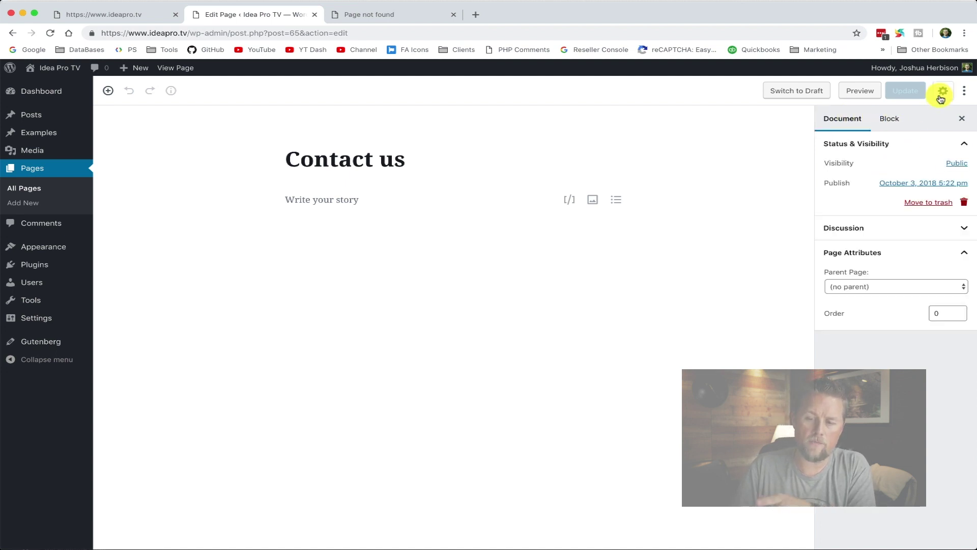
left_click(942, 93)
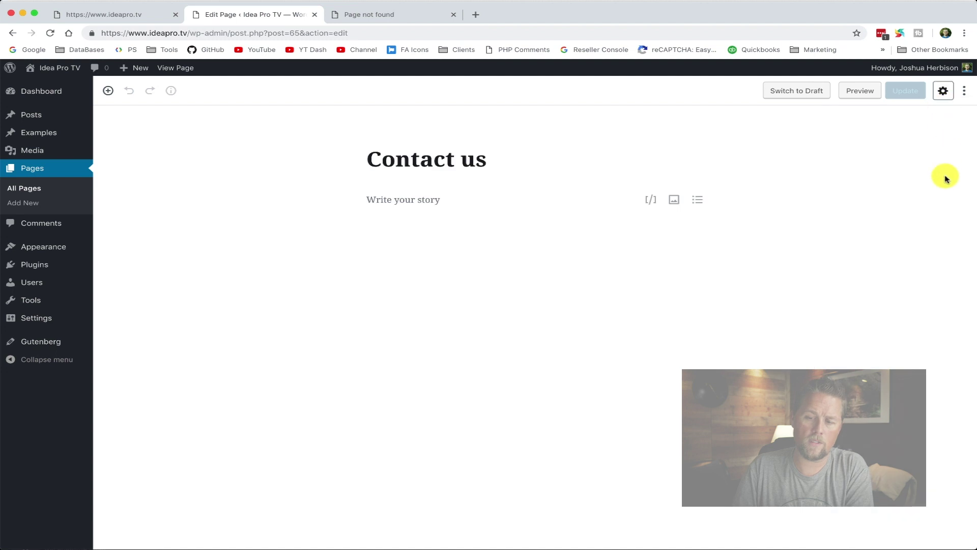
left_click(942, 90)
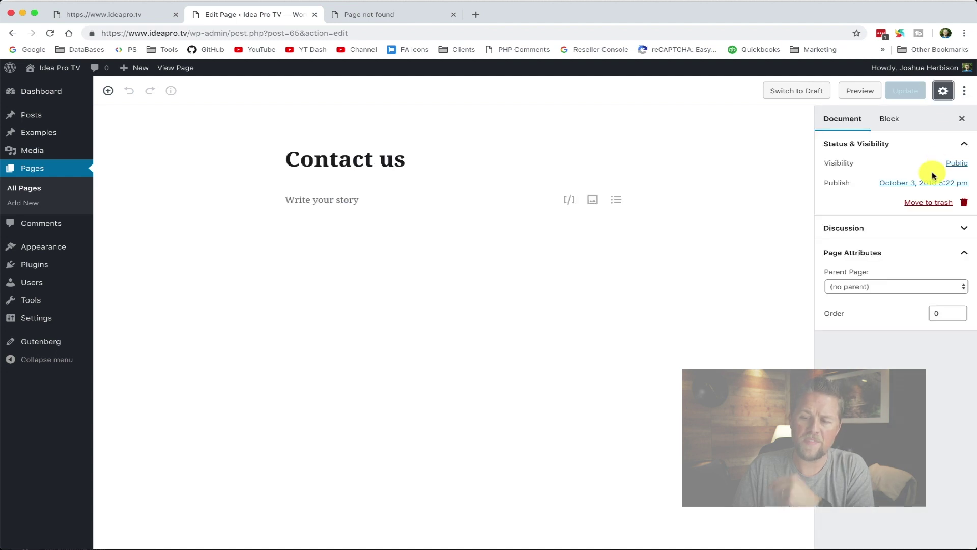
left_click(965, 91)
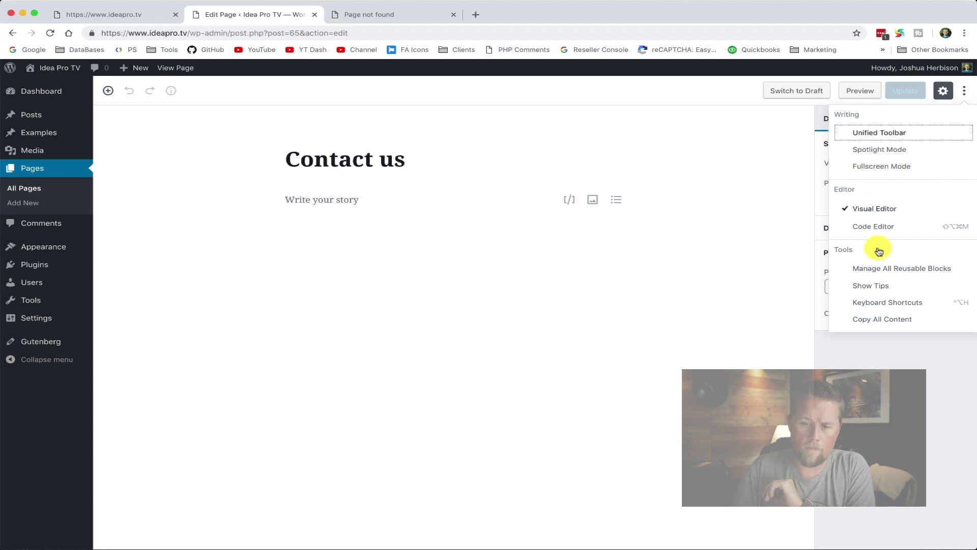
left_click(908, 366)
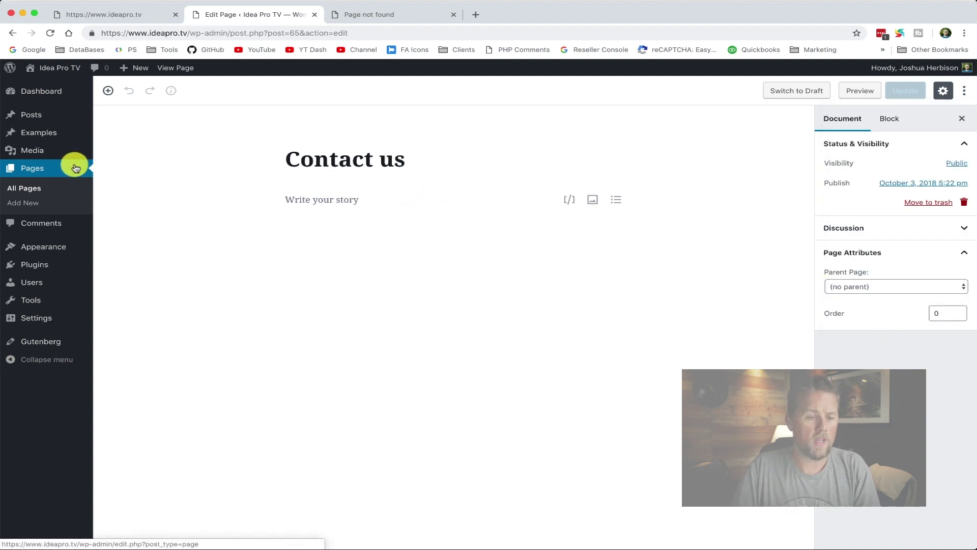
Step: Quick Edit Contact us in the pages list, replacing slug contact-us with contactus
left_click(31, 171)
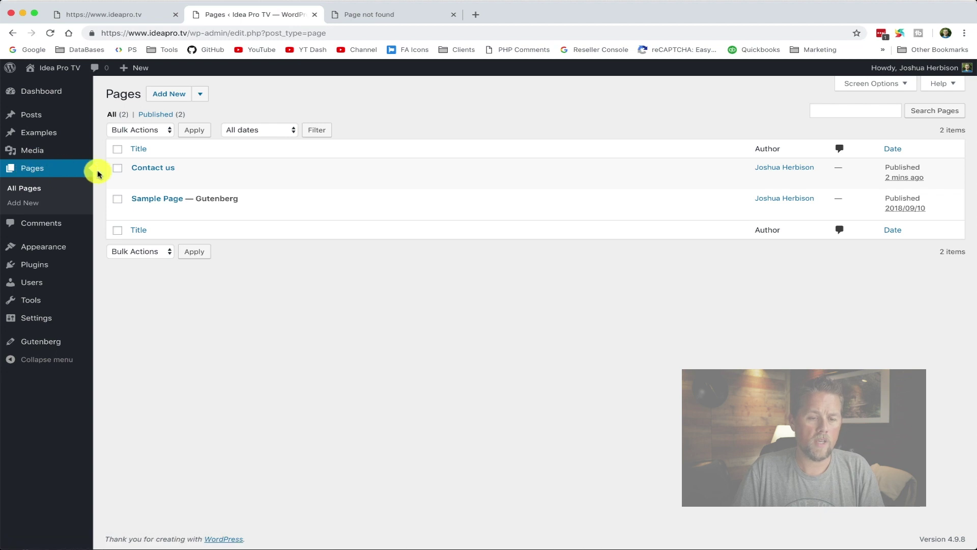
mouse_move(153, 168)
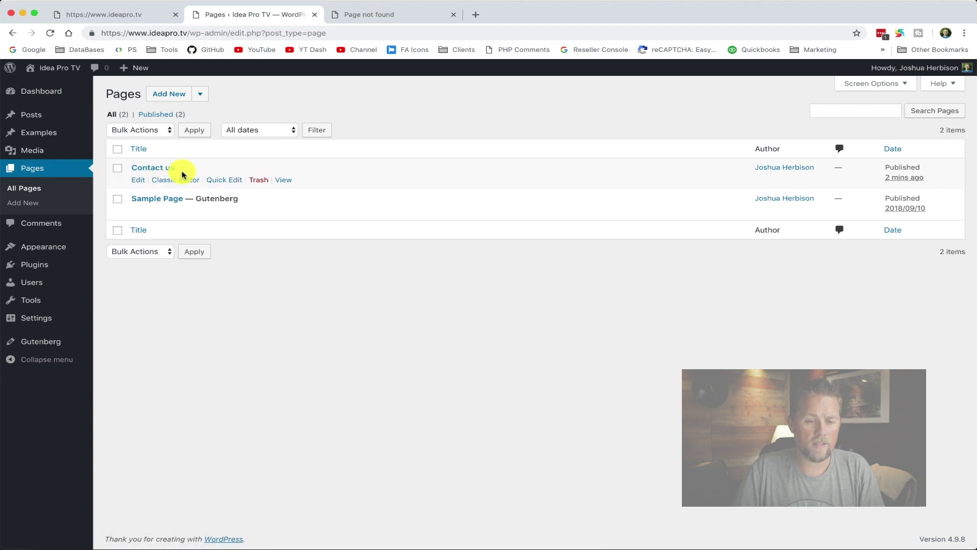
left_click(226, 182)
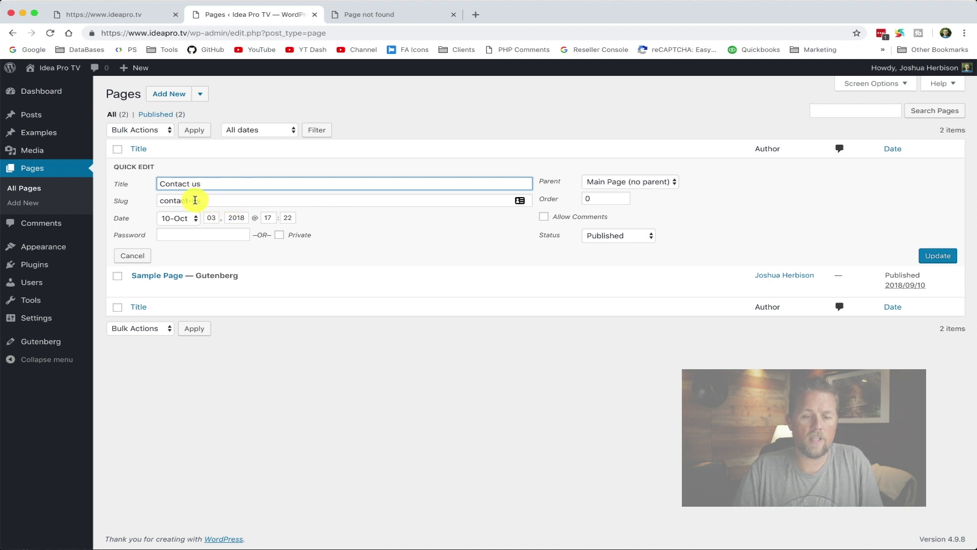
left_click_drag(224, 200, 137, 200)
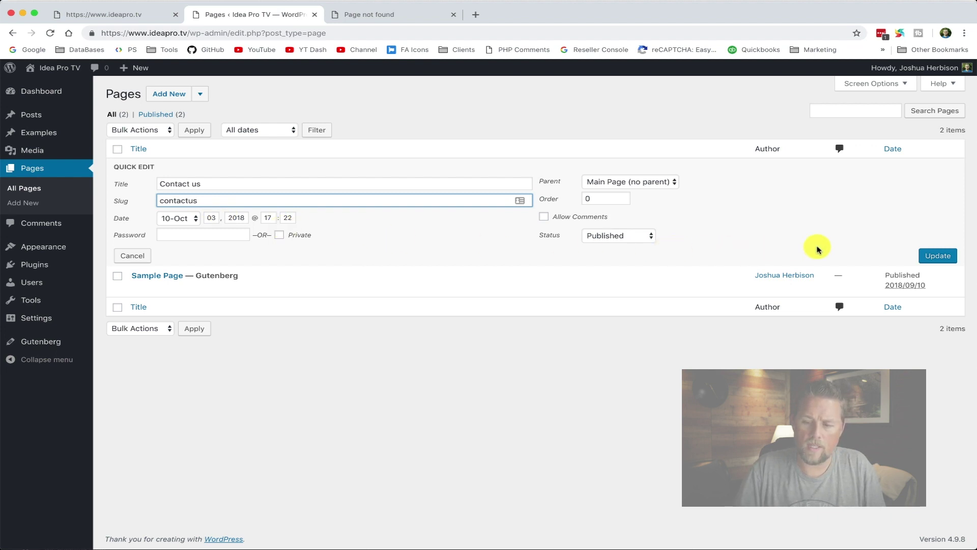
left_click(938, 256)
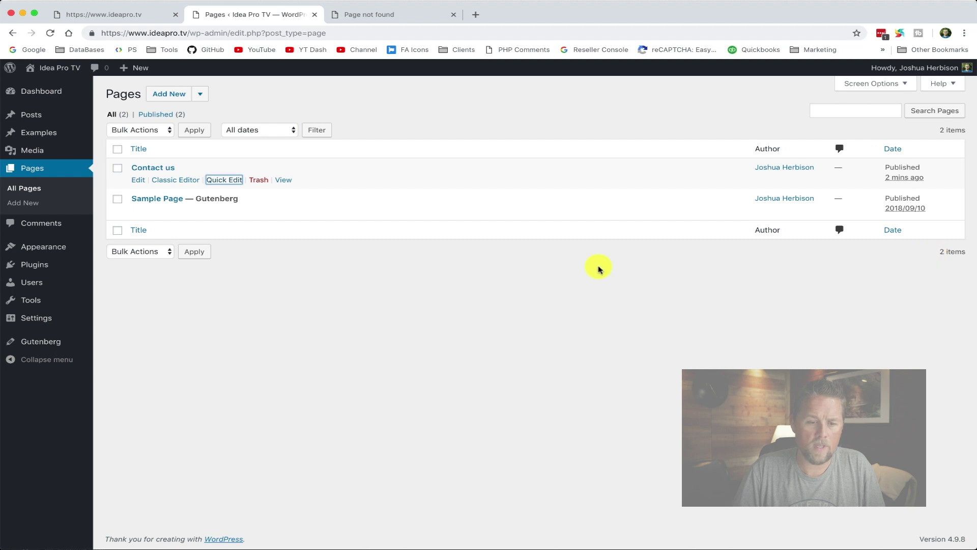
Step: Refresh the /contactus/ tab so it shows the Contact us page
left_click(369, 16)
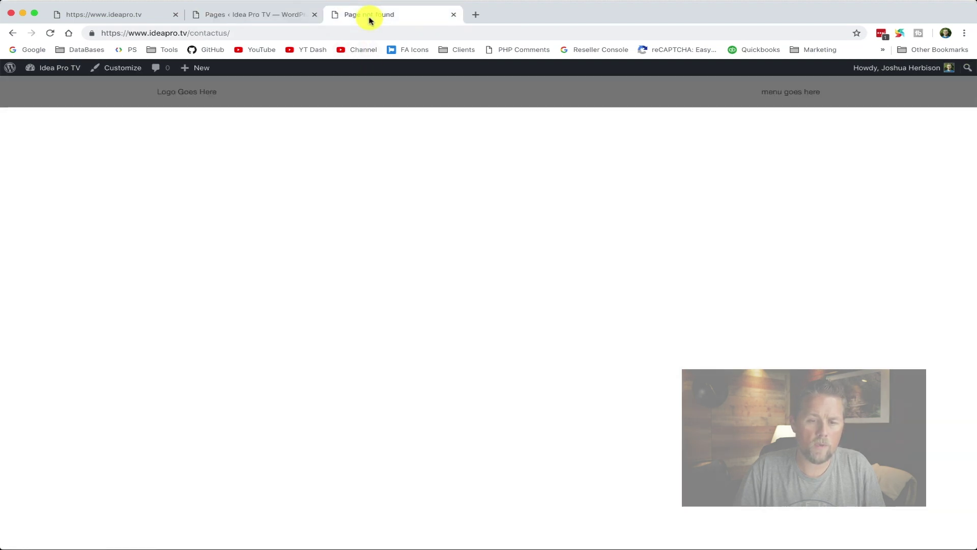
key("super+r")
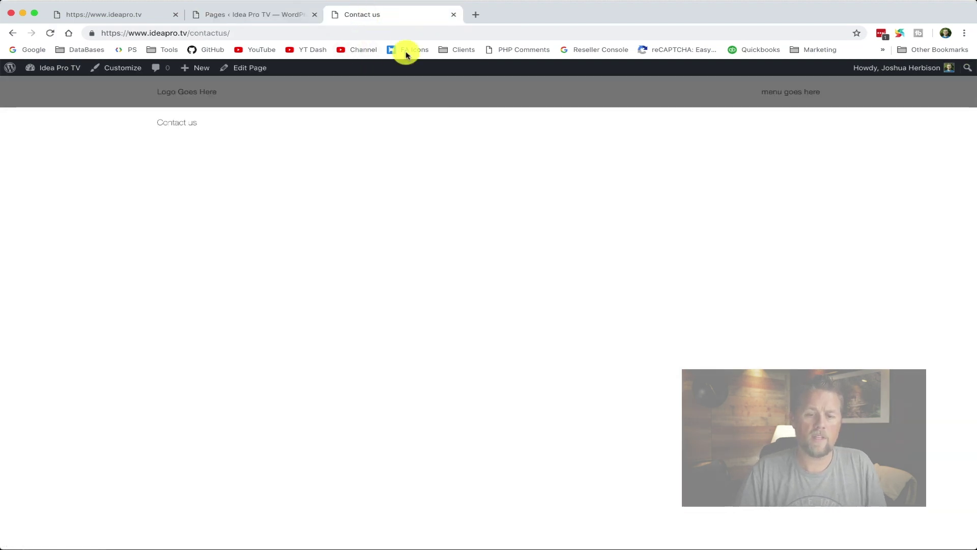